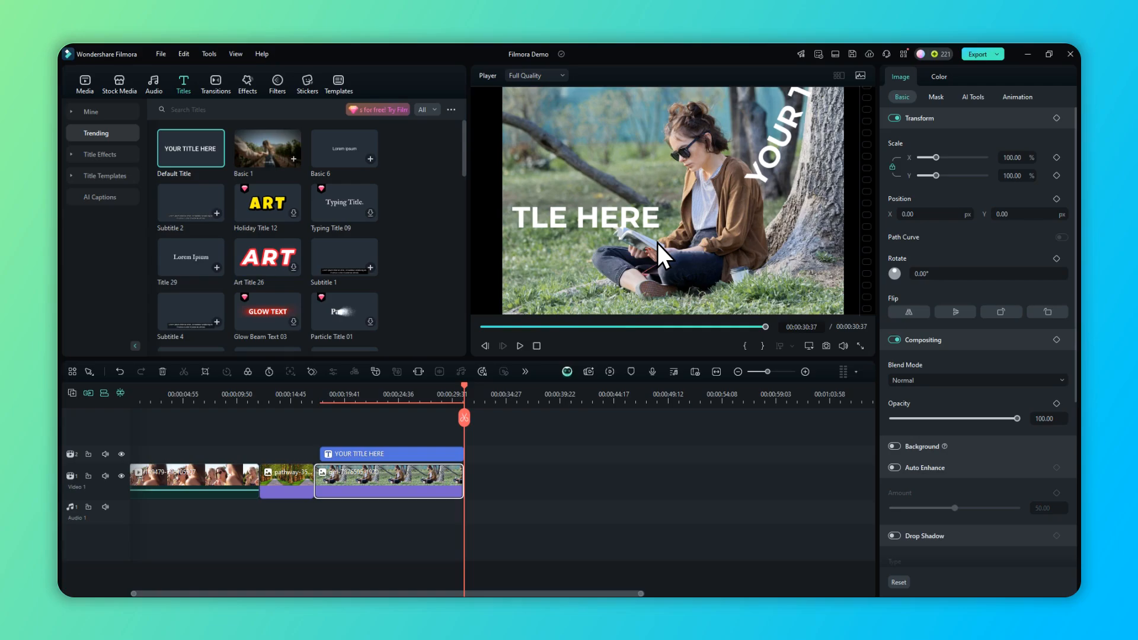
- Play the existing title animation from its start, and append the image girl-7876505_1920 after the last clip on the video track
click(330, 394)
click(520, 346)
click(86, 82)
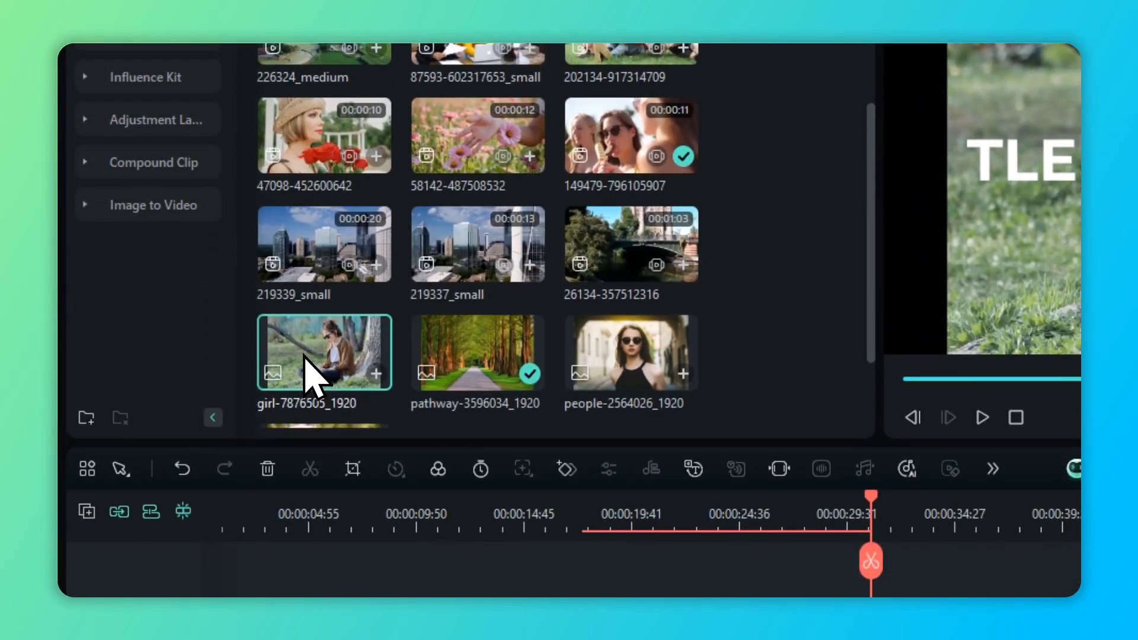
drag(314, 516, 1017, 438)
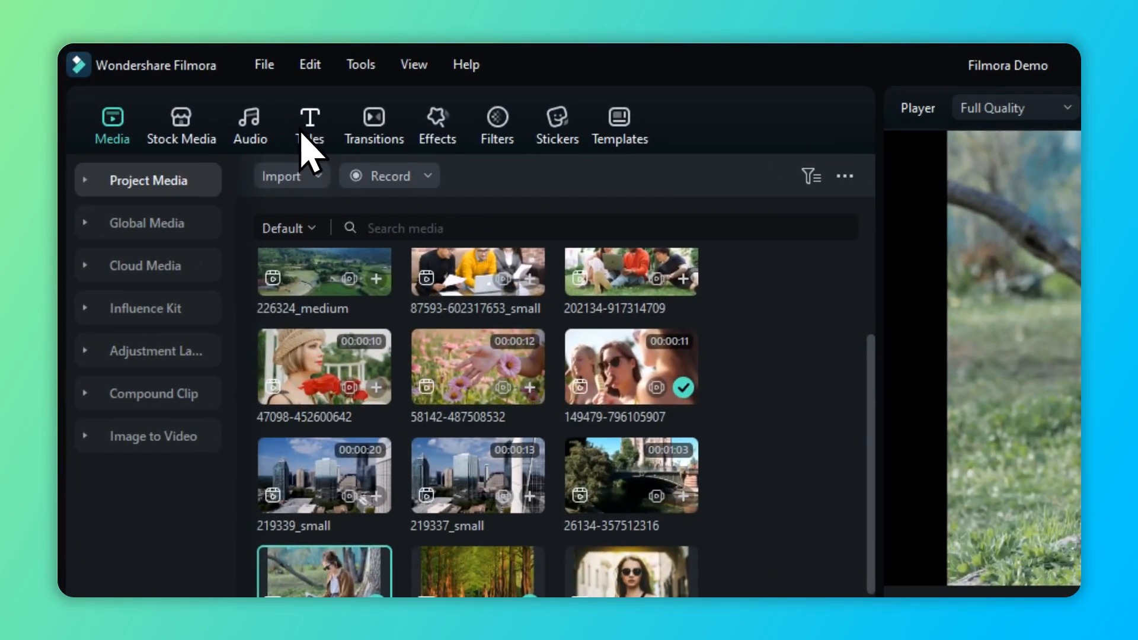
- Add a Default Title above the new image, stretch it to the image's end and change its text to READING IS GOOD
click(304, 140)
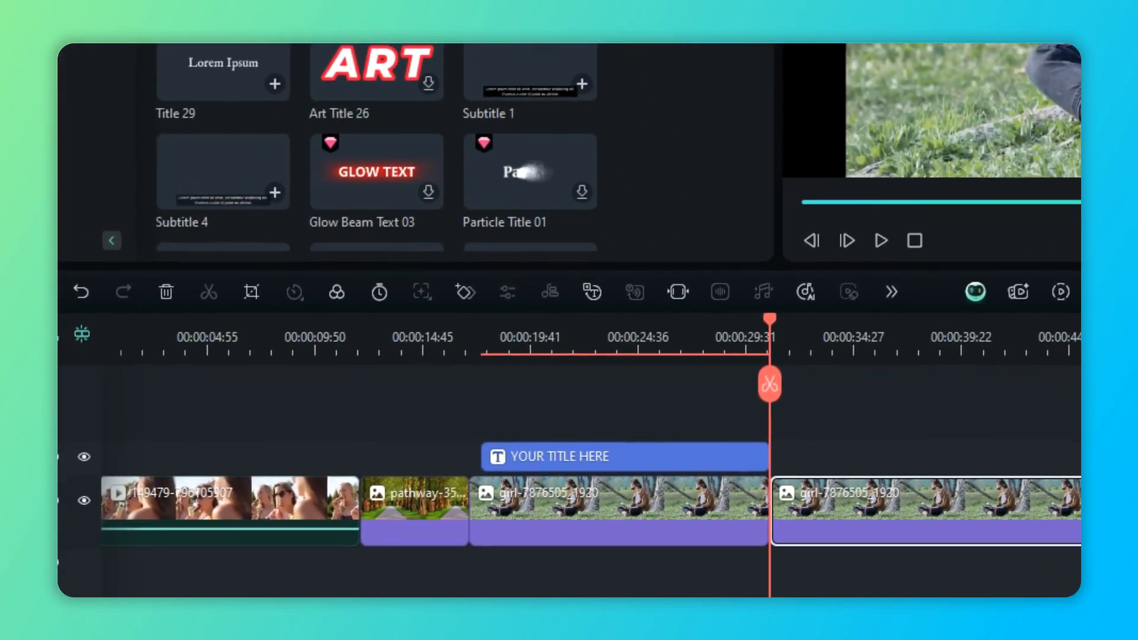
drag(325, 254, 1042, 456)
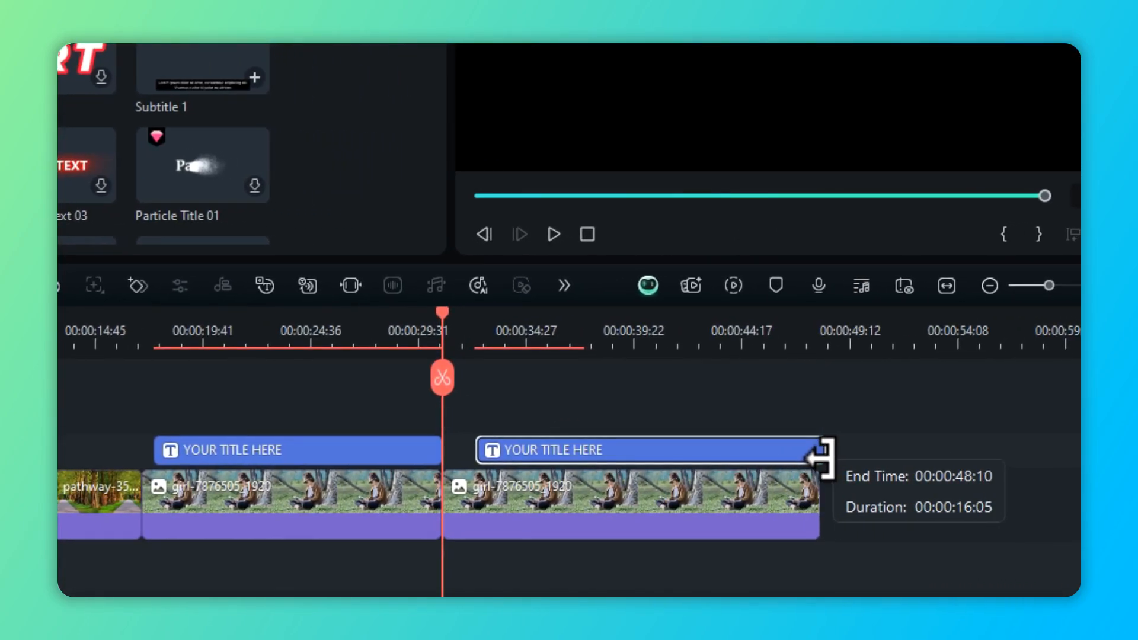
drag(821, 457, 815, 455)
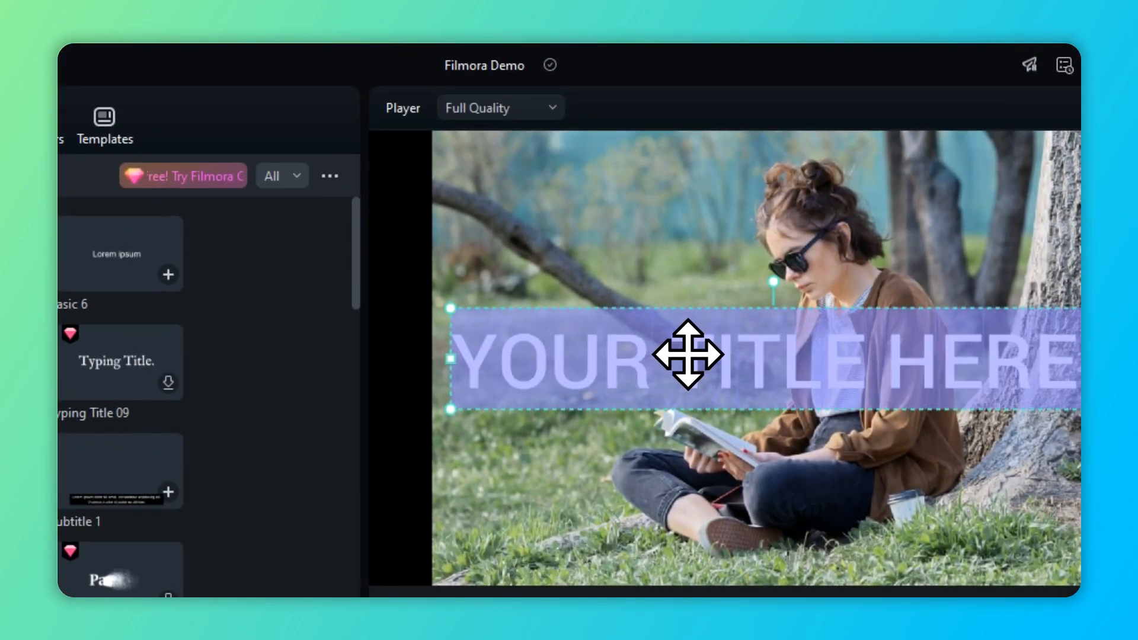
text(READING IS G)
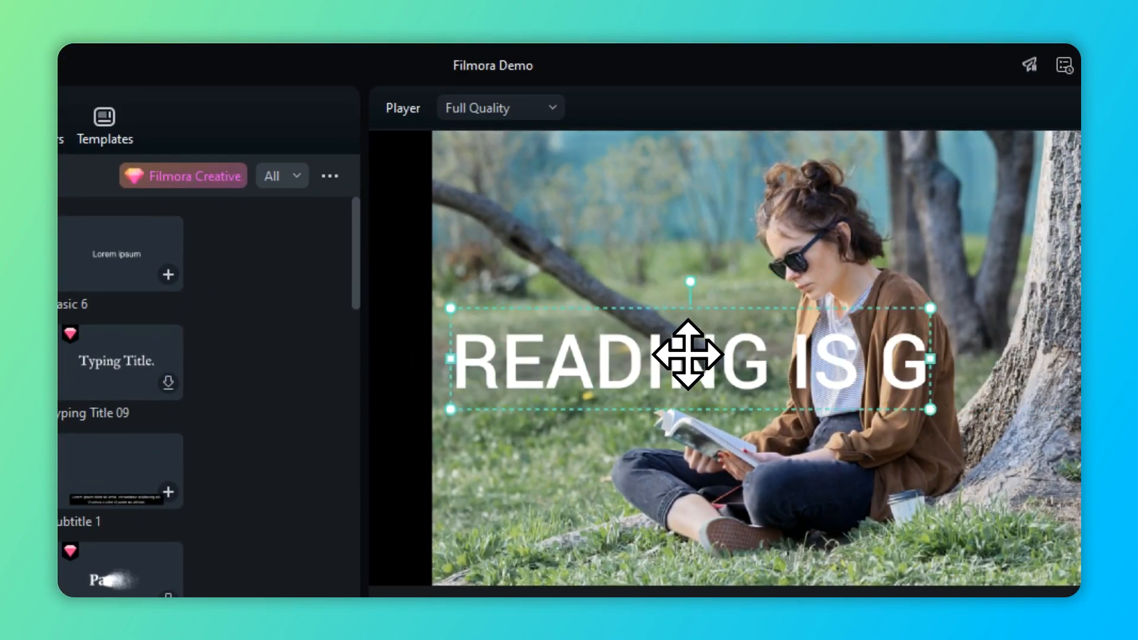
text(OOD)
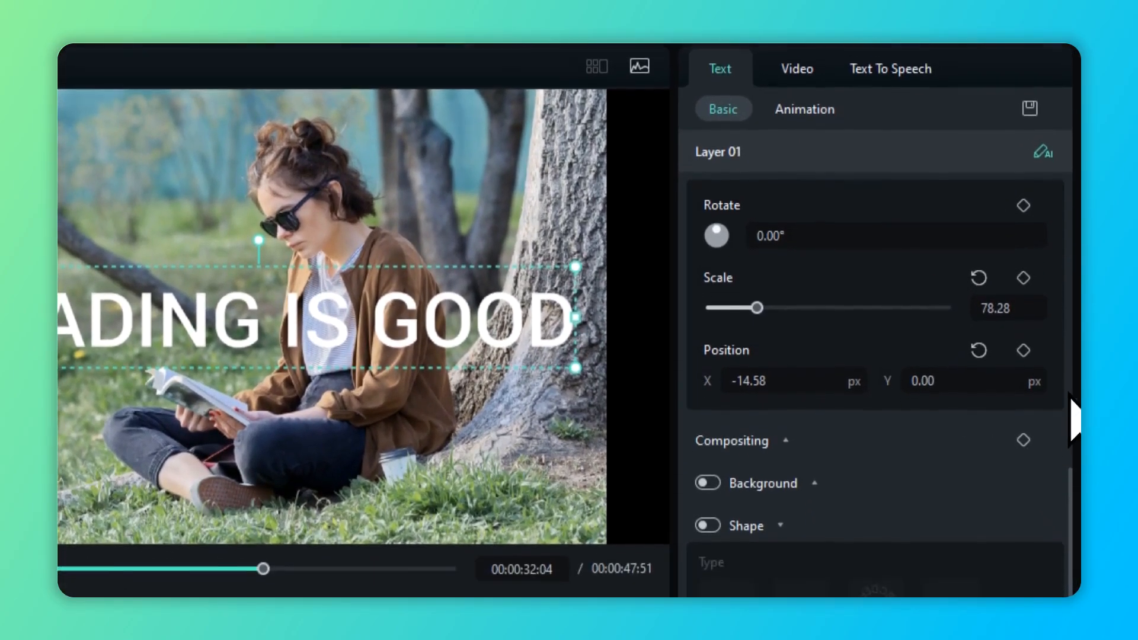
- Set the title's font to Montserrat Bold and its size to 62
drag(1070, 498, 1070, 160)
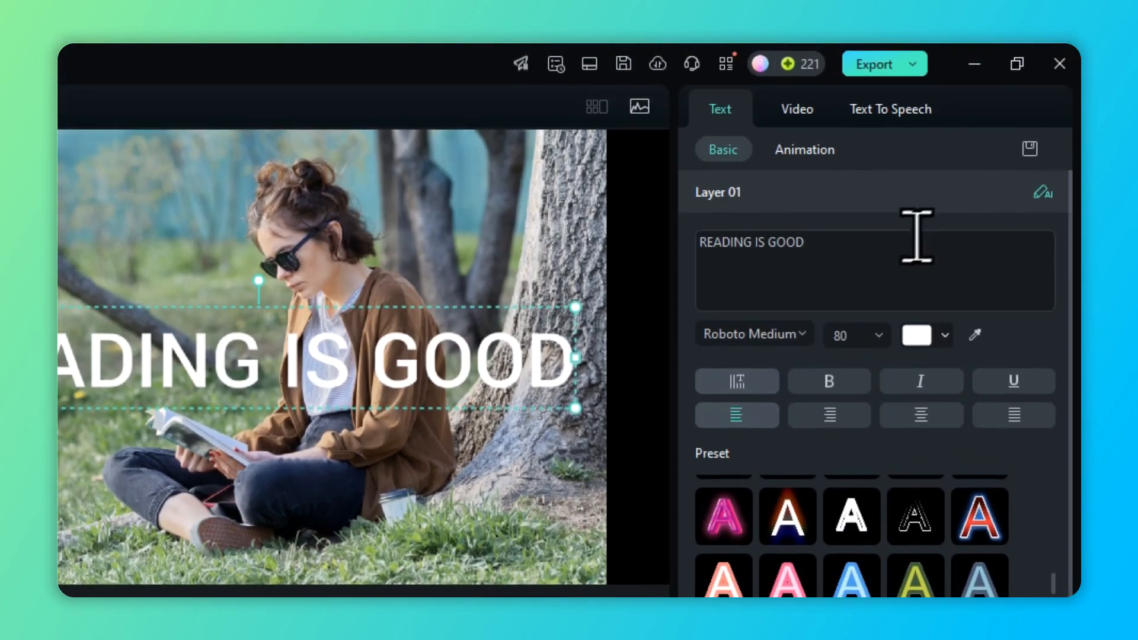
click(798, 337)
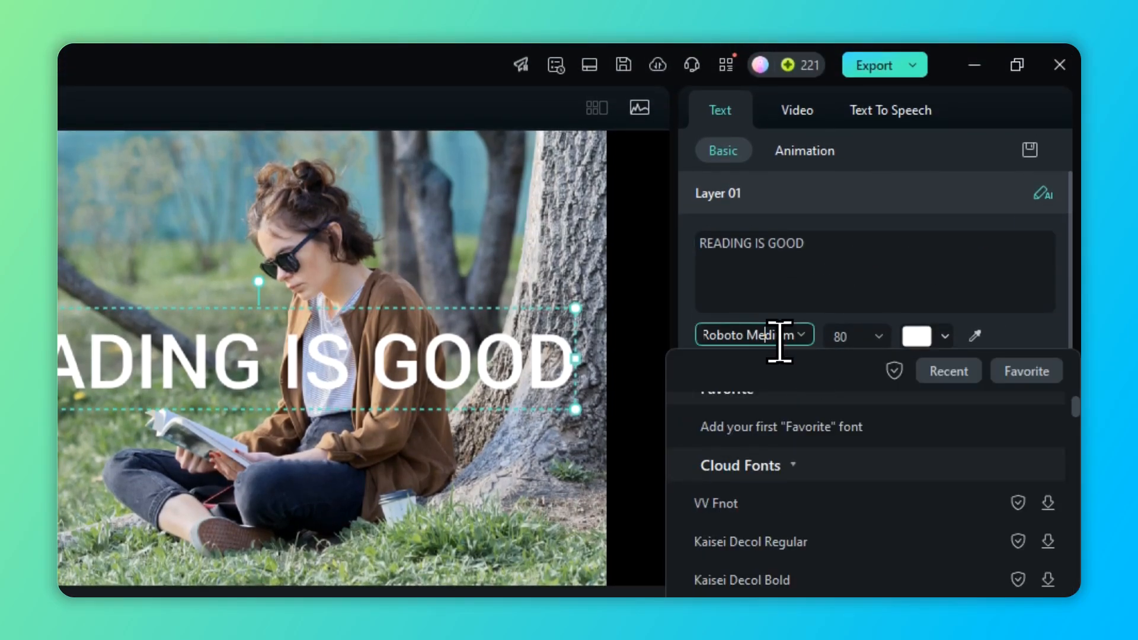
text(monts)
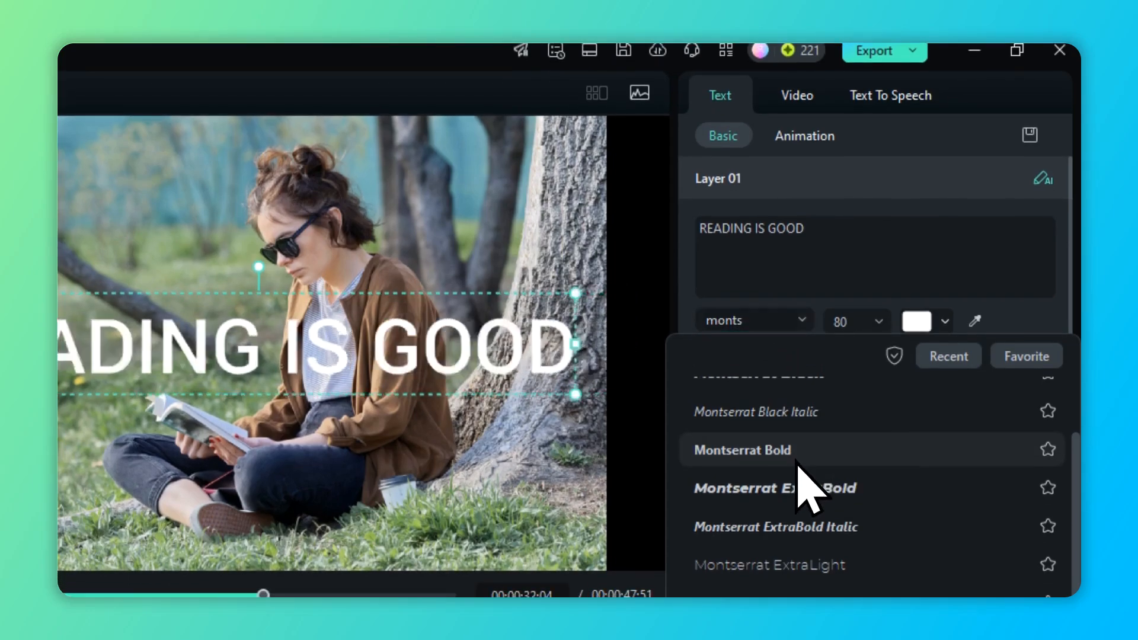
click(798, 464)
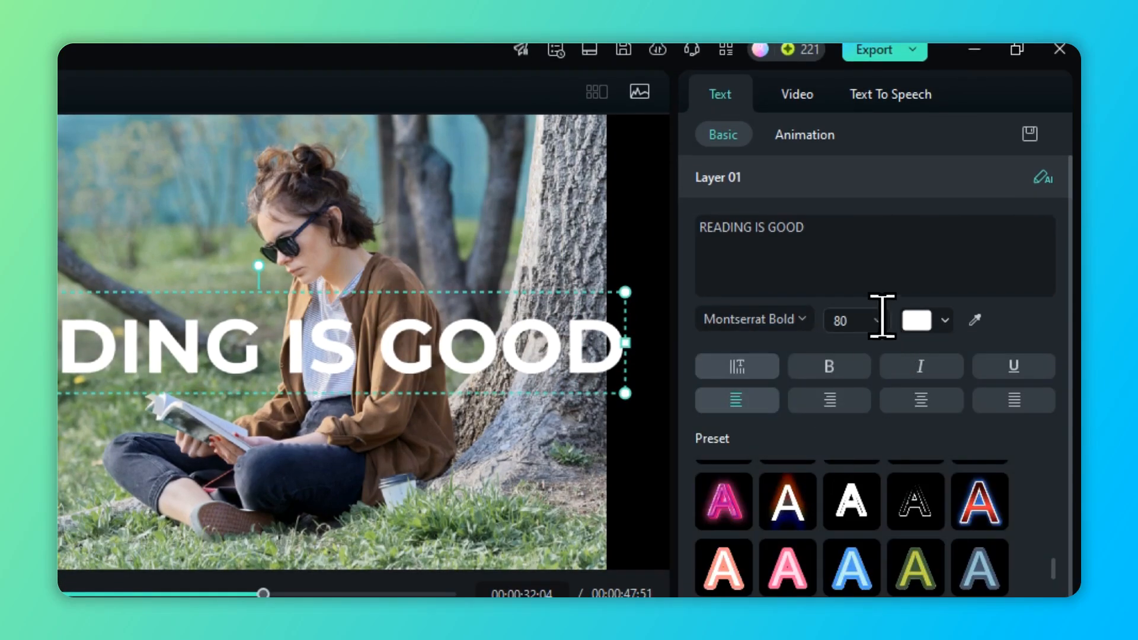
click(878, 321)
click(867, 360)
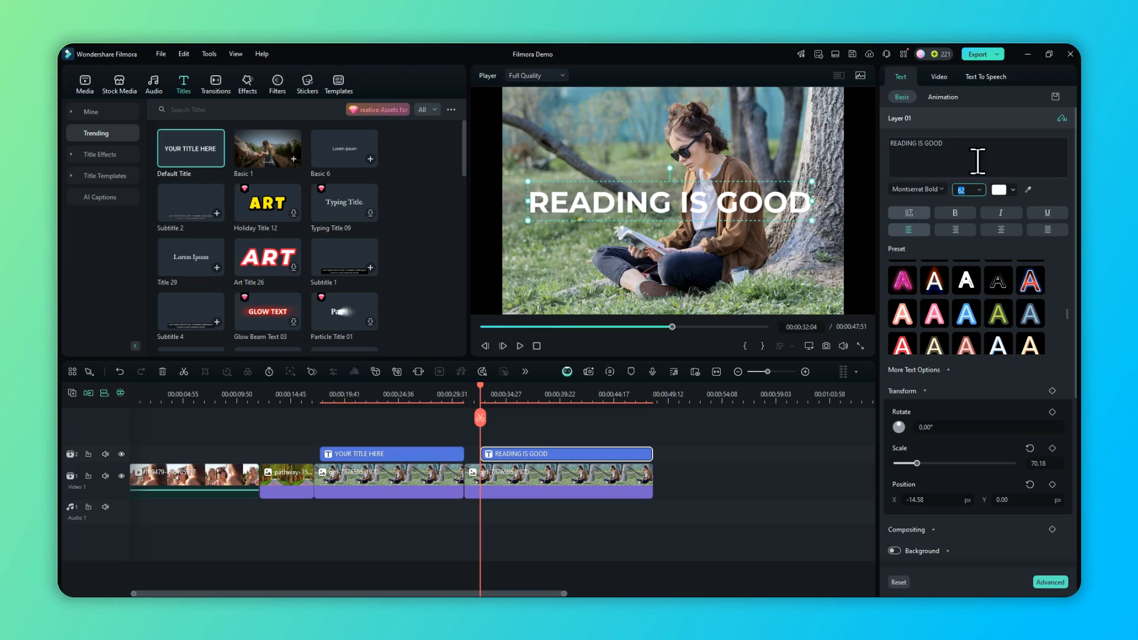
- Try the Classic layout mode and return to the Default layout
click(234, 54)
mouse_move(249, 71)
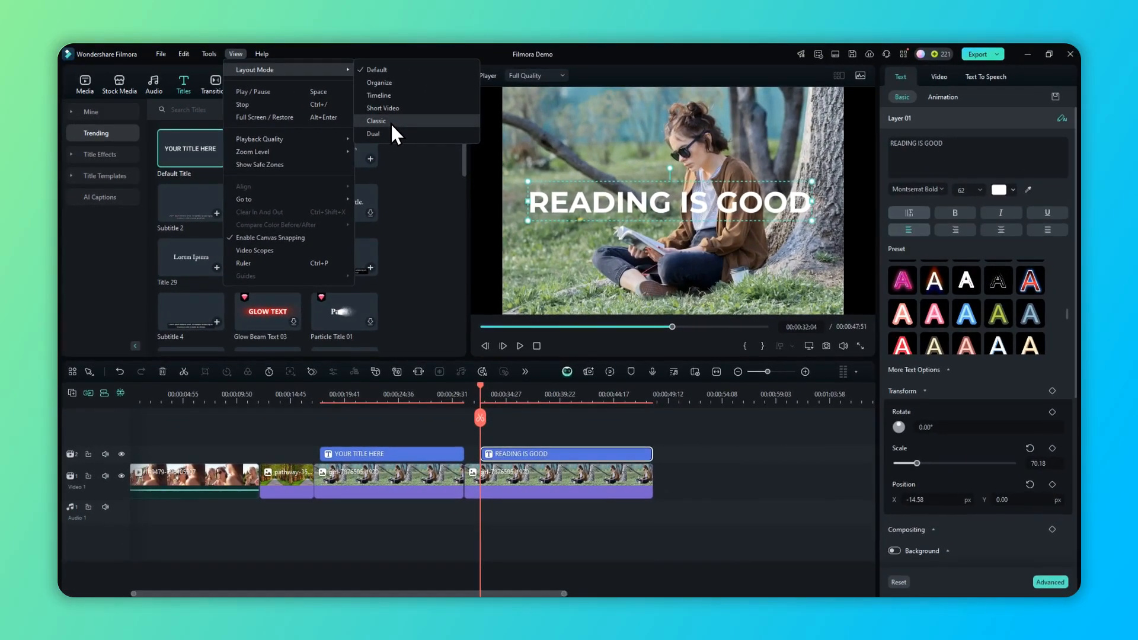
click(391, 122)
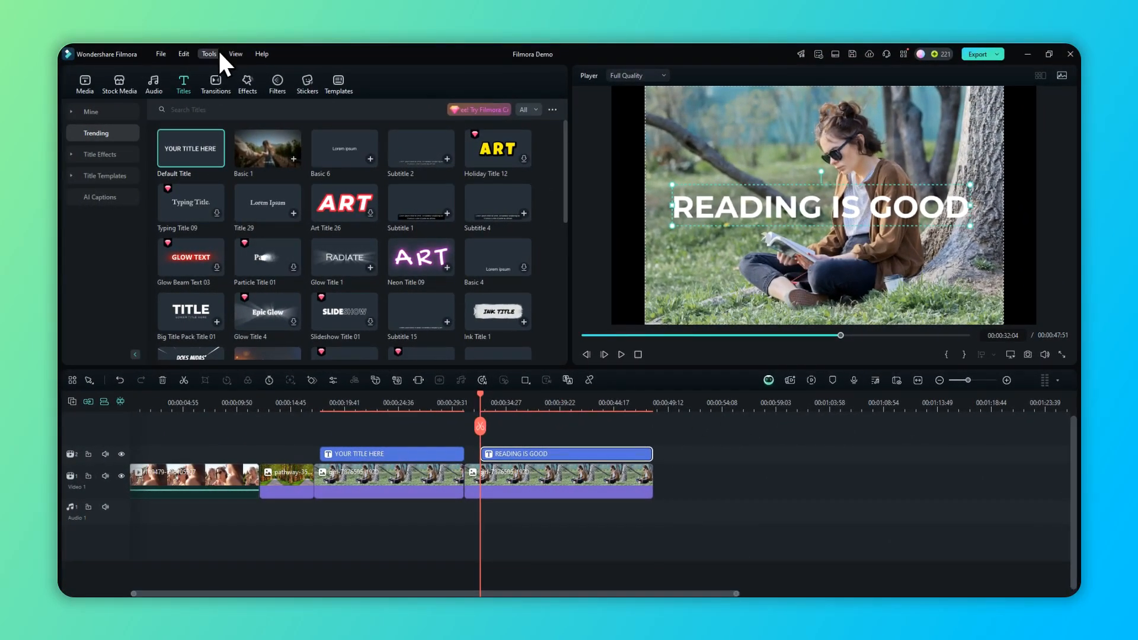
click(236, 54)
mouse_move(248, 73)
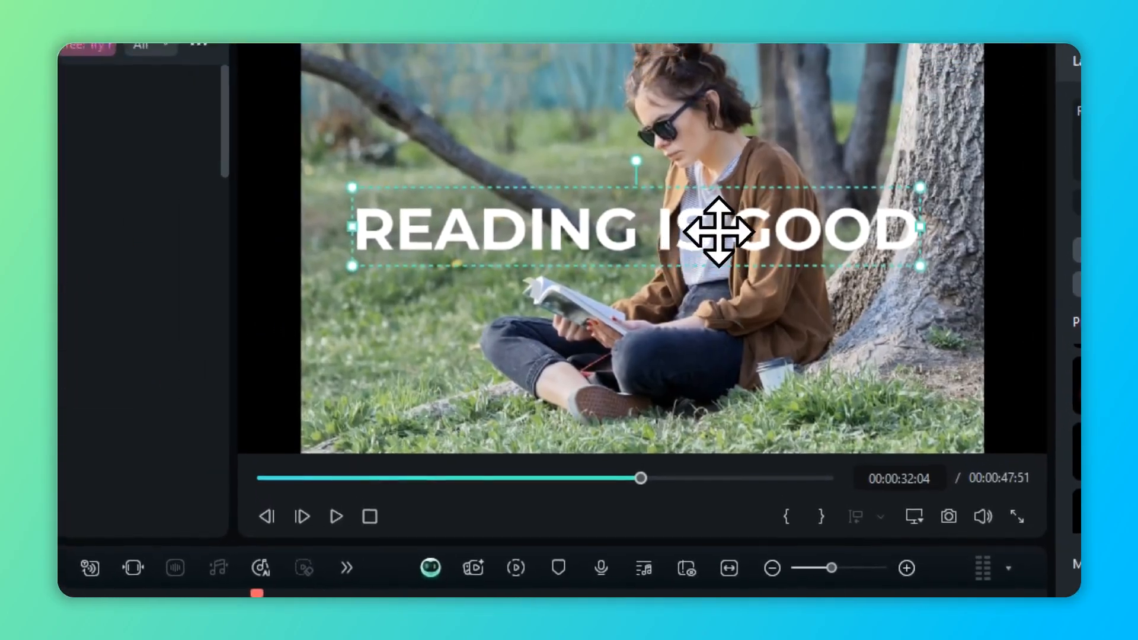
- Move the title to about X -136 px, Y -53 px in the preview and enable Bezier Path for it
drag(671, 253, 629, 253)
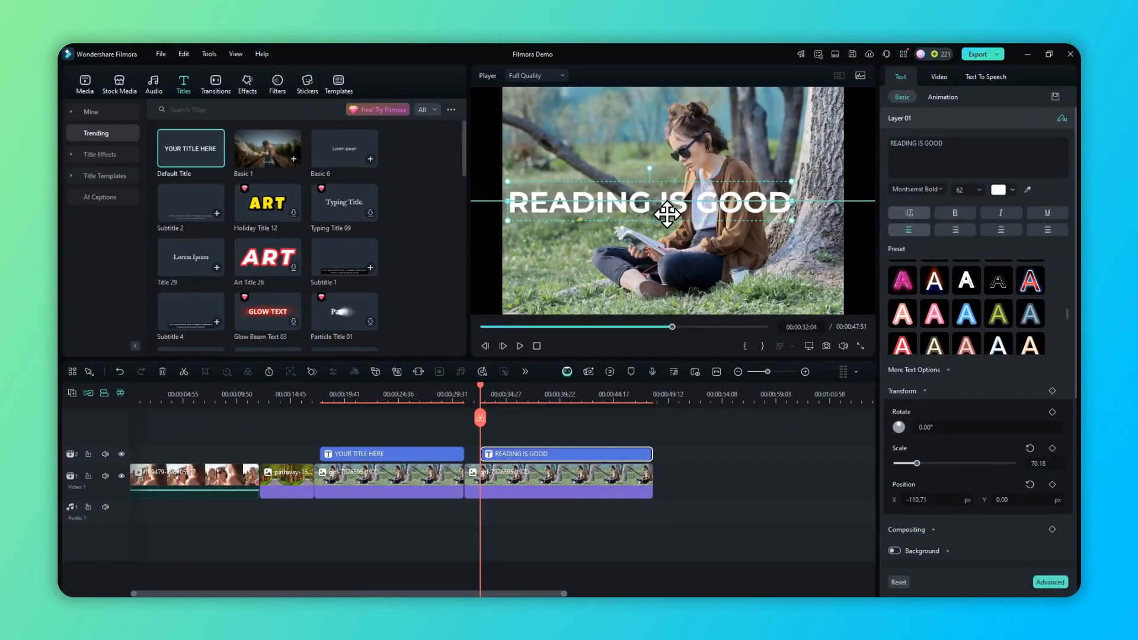
drag(667, 215, 667, 220)
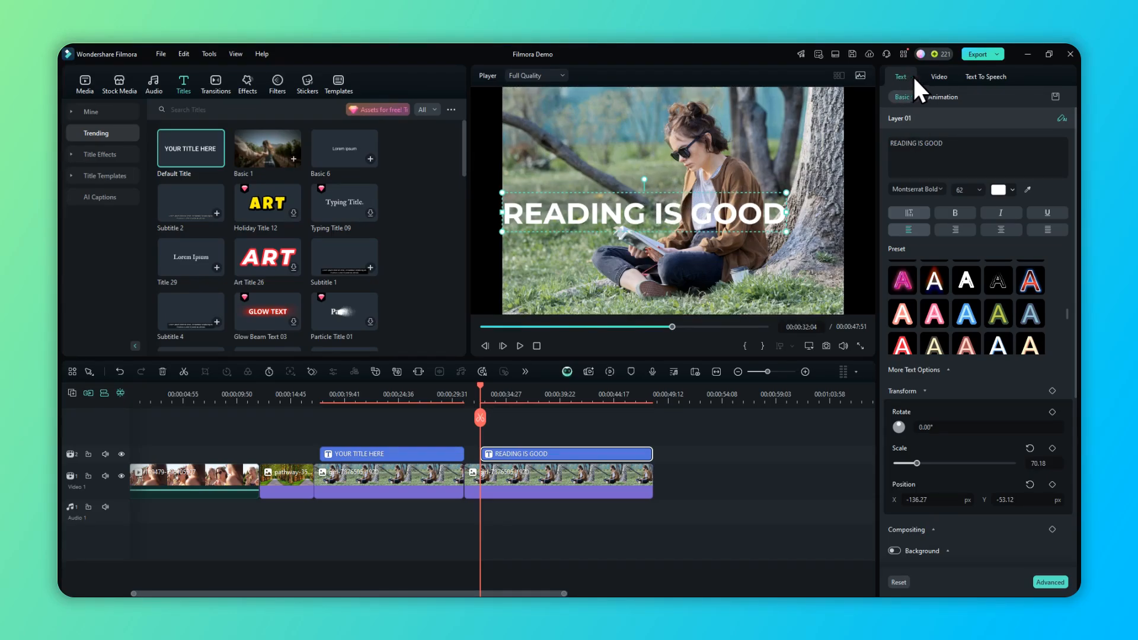
drag(1077, 185, 1073, 371)
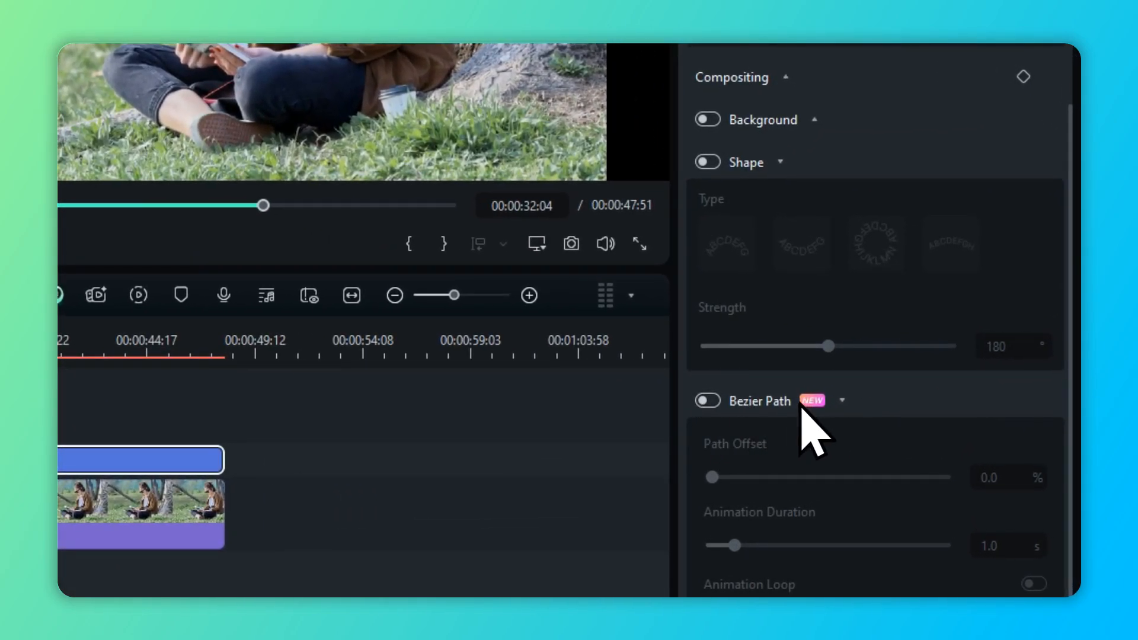
click(710, 401)
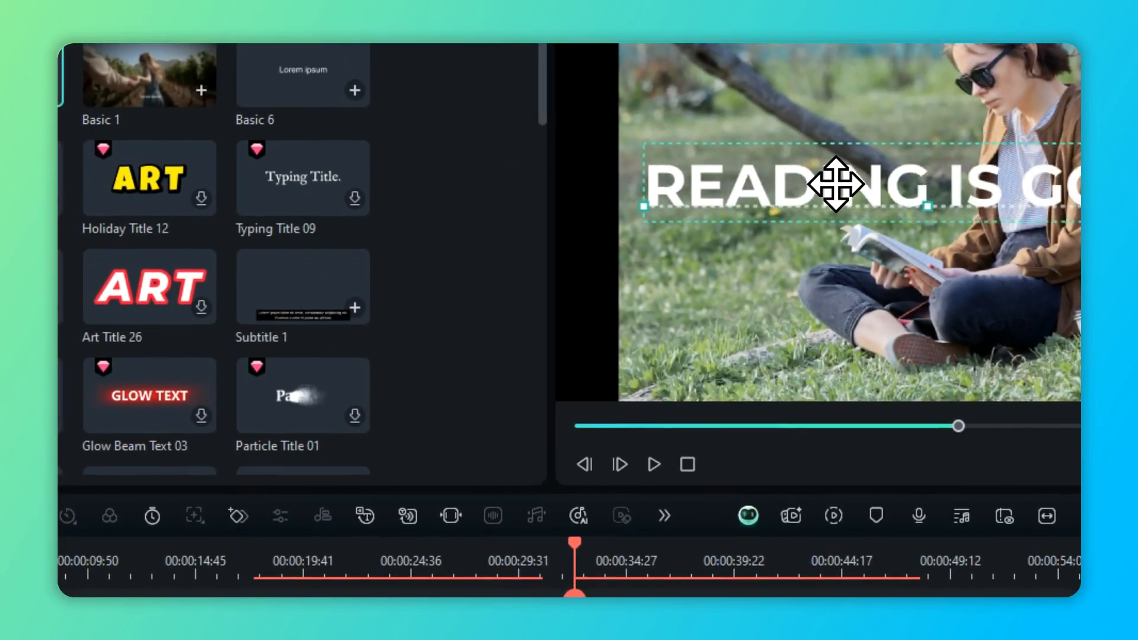
- Lower the title slightly, raise the end of its Bezier path and bend the path with a new anchor point under GOOD
drag(836, 184, 818, 188)
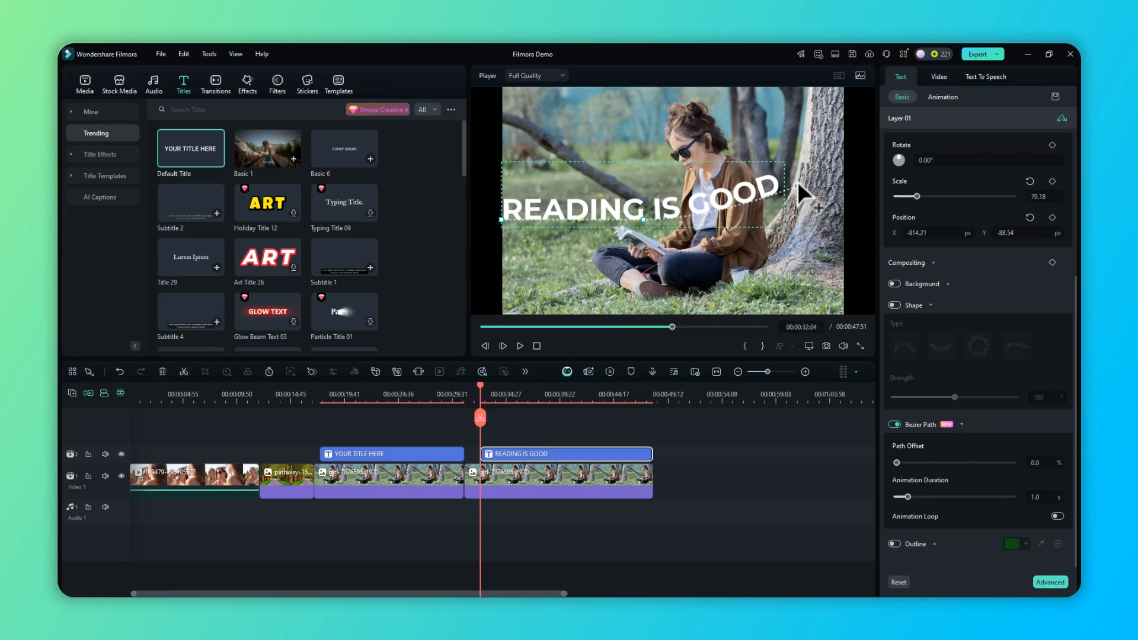
drag(801, 149, 794, 135)
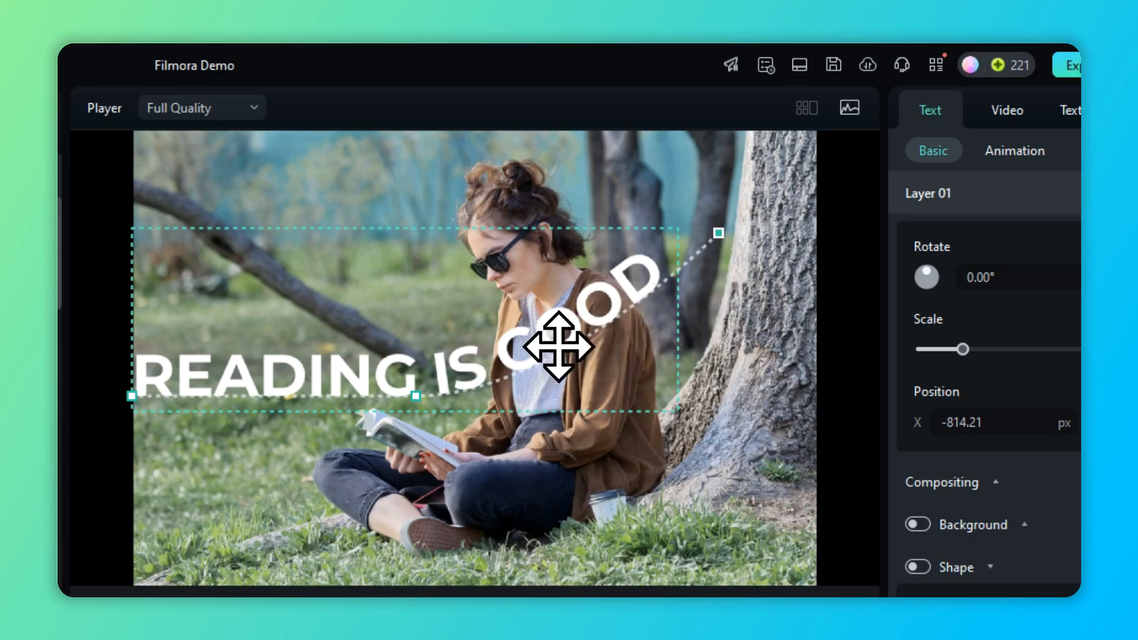
click(558, 351)
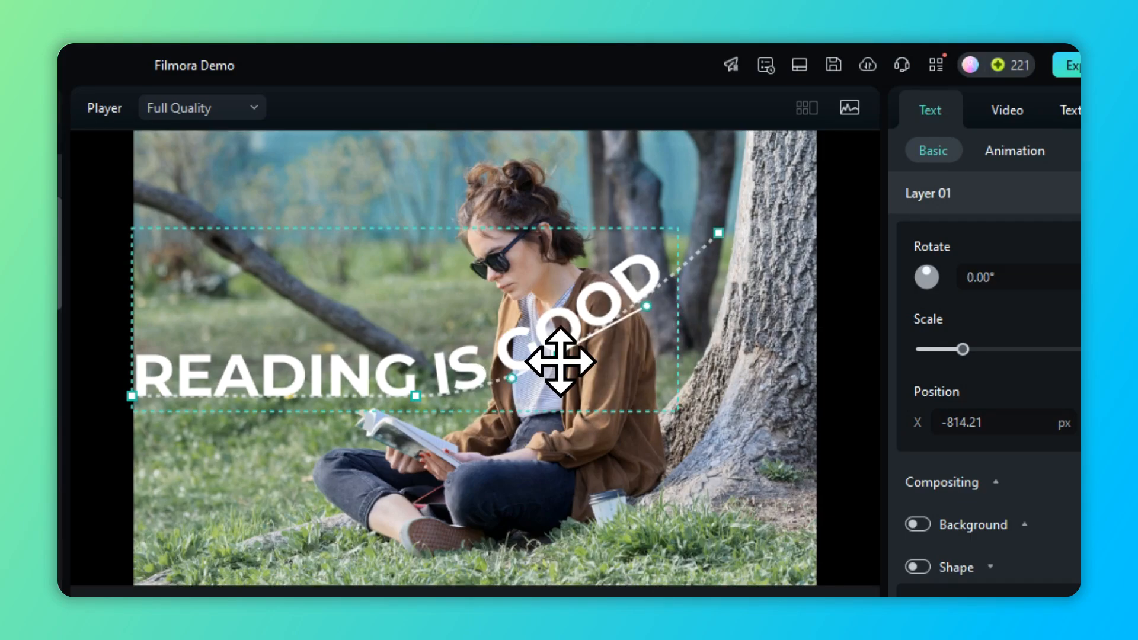
drag(555, 354, 566, 368)
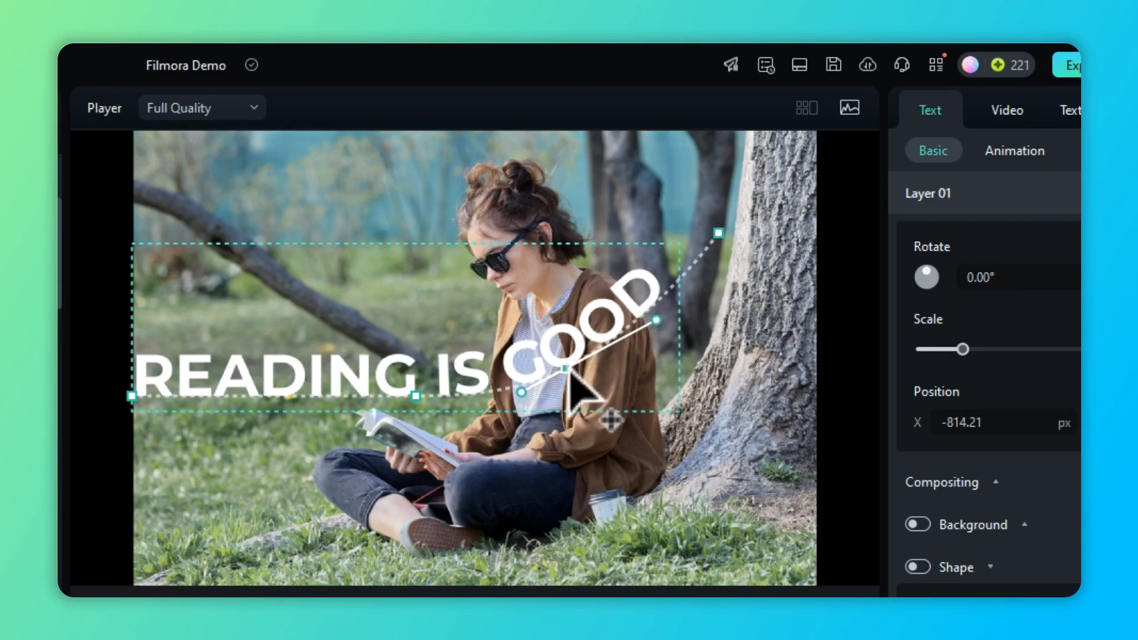
drag(569, 370, 588, 372)
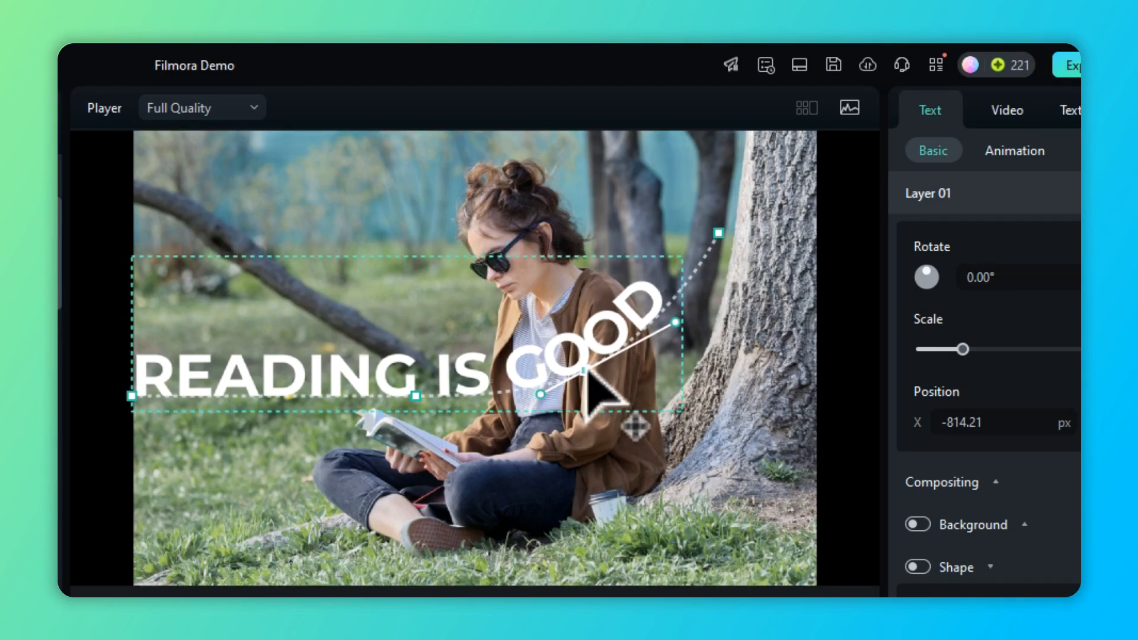
- Add another anchor point on the Bezier path near the end of GOOD and adjust its handle to smooth the upward curve
click(630, 337)
drag(632, 339, 636, 336)
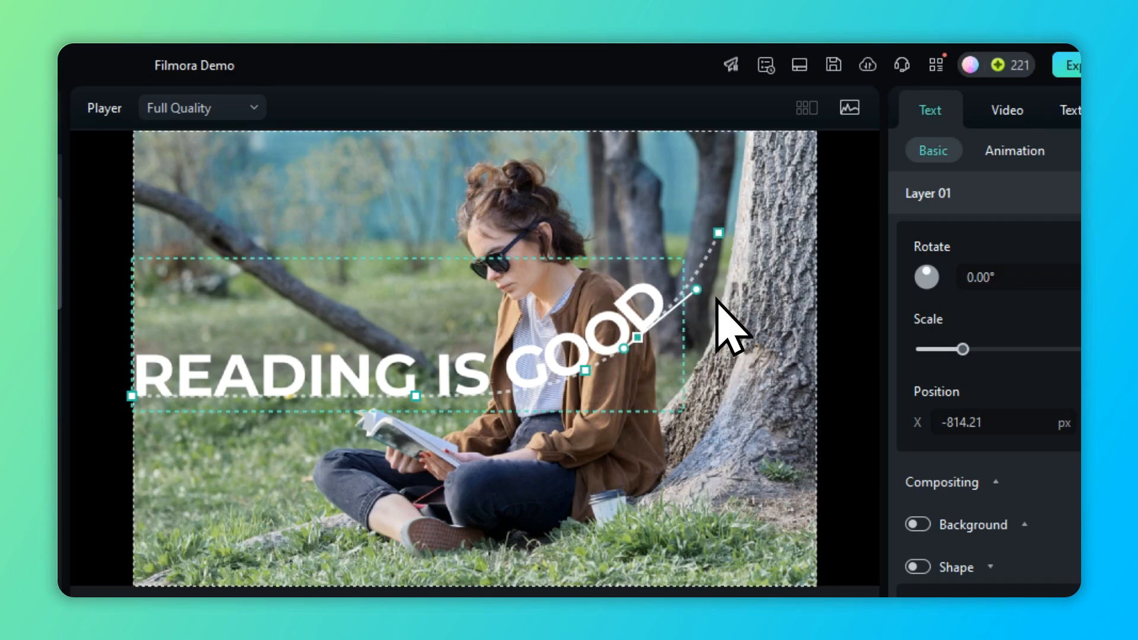
drag(697, 289, 706, 283)
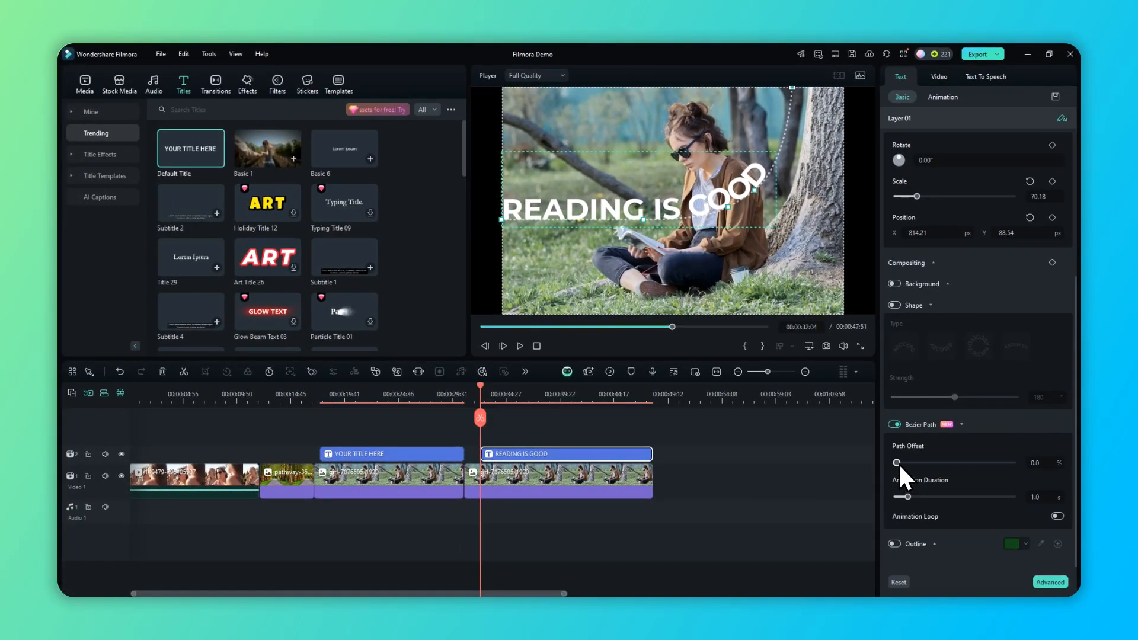
- Test the Path Offset, restore it to 0.0%, and preview the title's movement along the path
mouse_move(899, 464)
mouse_down()
mouse_move(939, 464)
mouse_move(889, 464)
mouse_up()
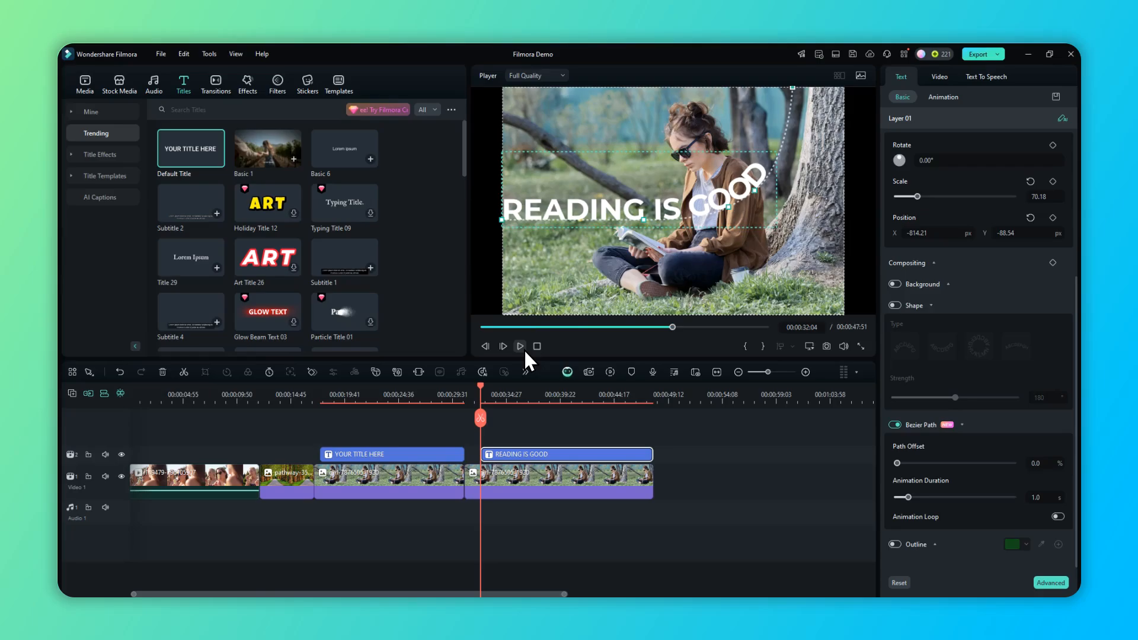
click(520, 346)
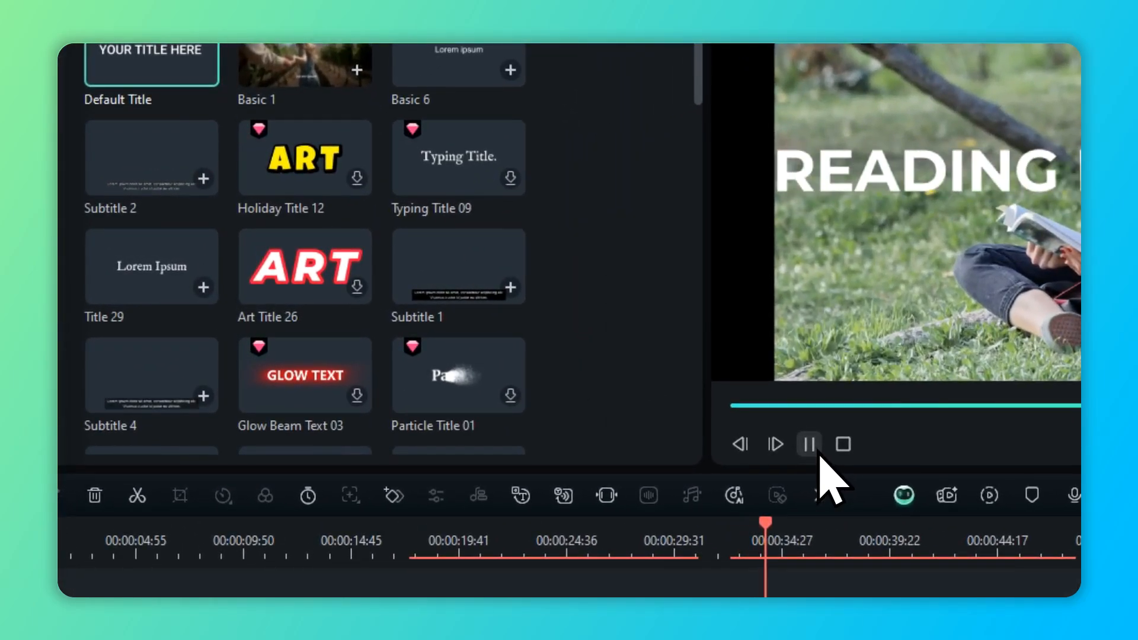
click(809, 444)
- Set the Bezier path's Animation Duration to 6.9 s and turn on Animation Loop
drag(741, 399, 792, 408)
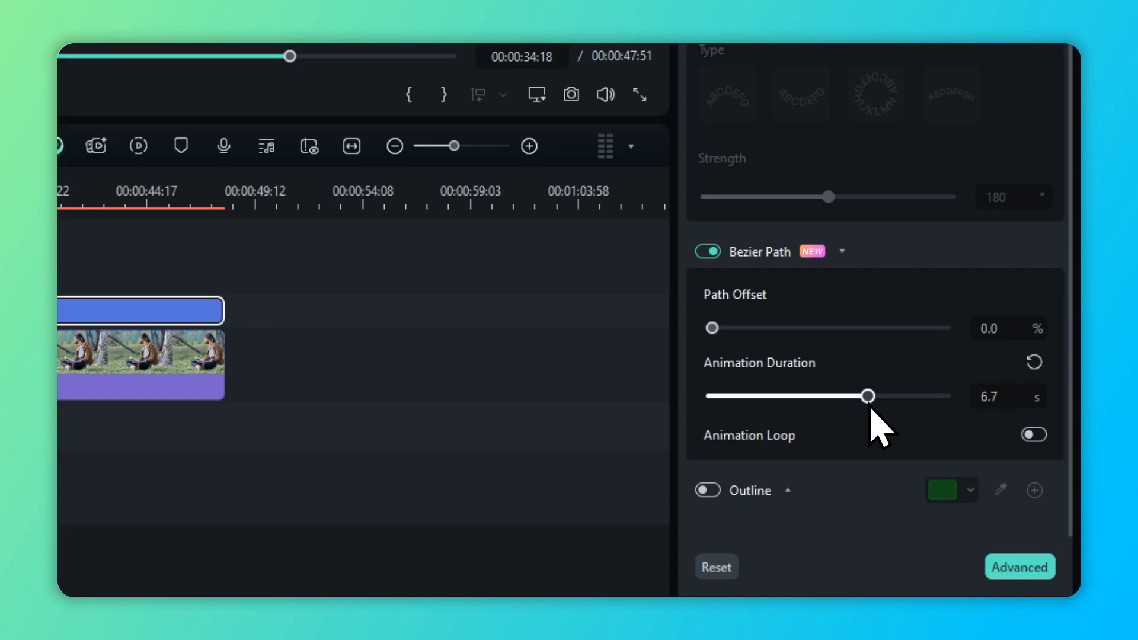
drag(878, 406, 872, 401)
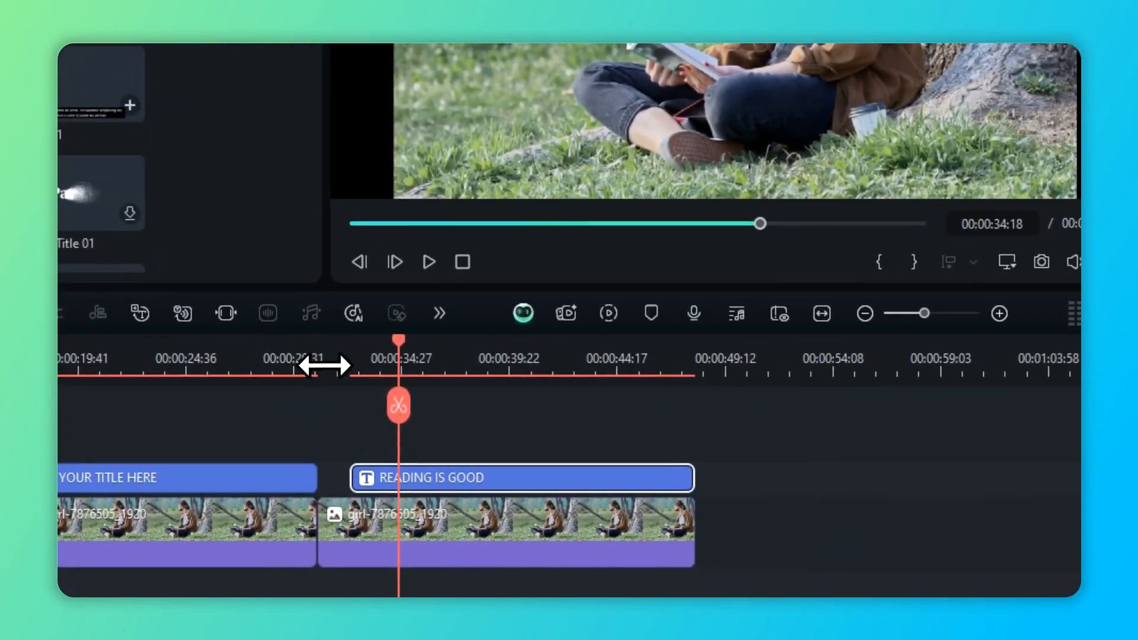
click(262, 422)
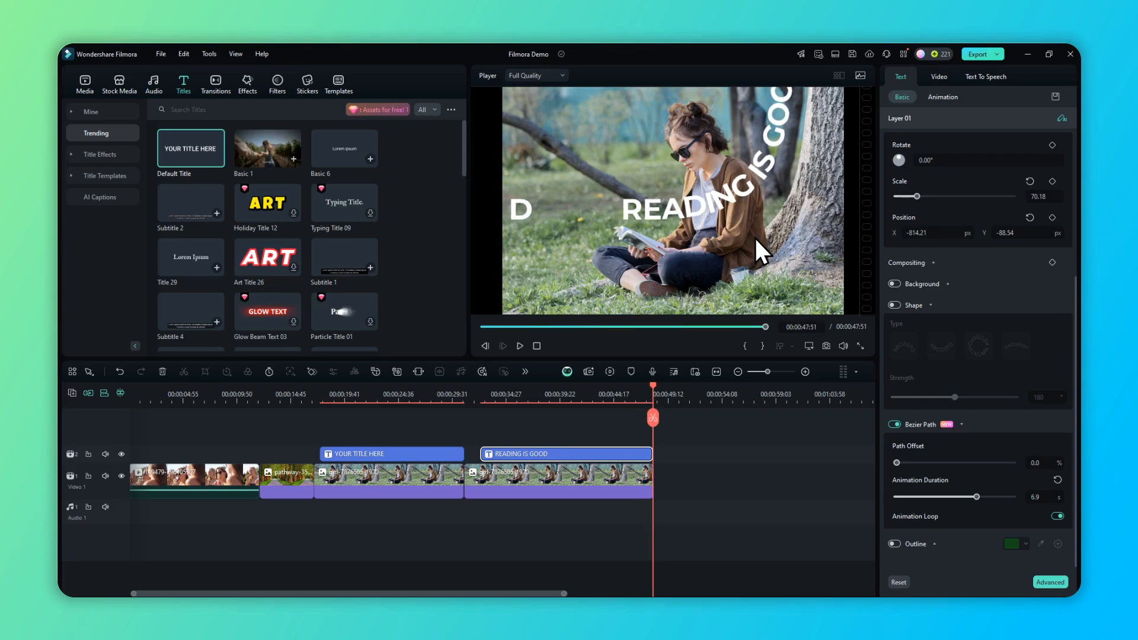
- Play the READING IS GOOD title from its start to review the looping path animation
click(483, 397)
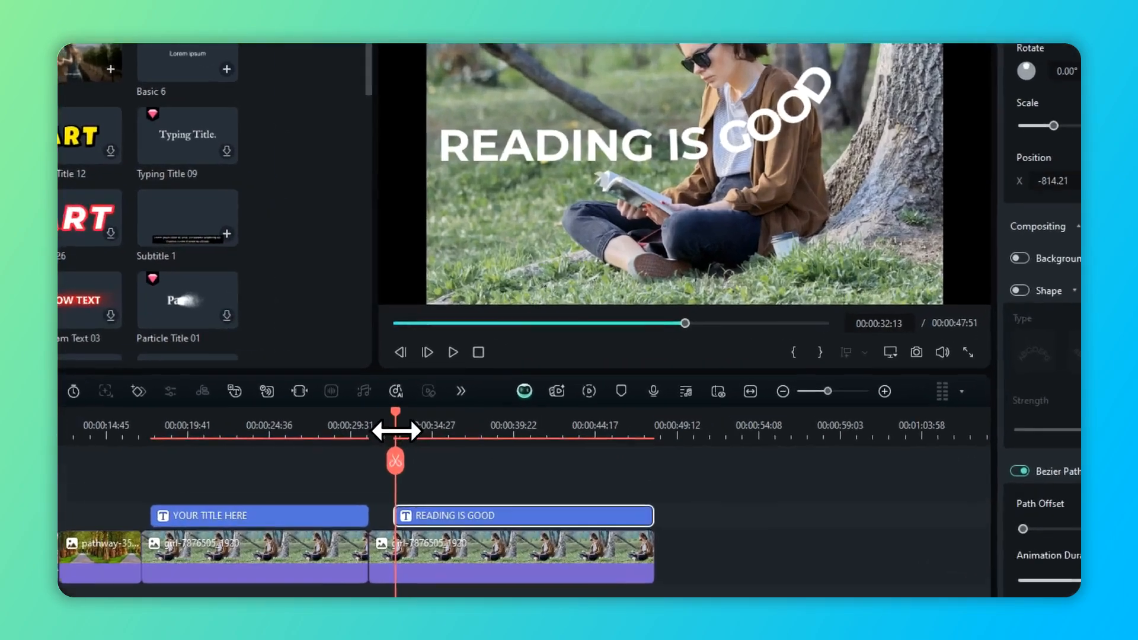
click(520, 346)
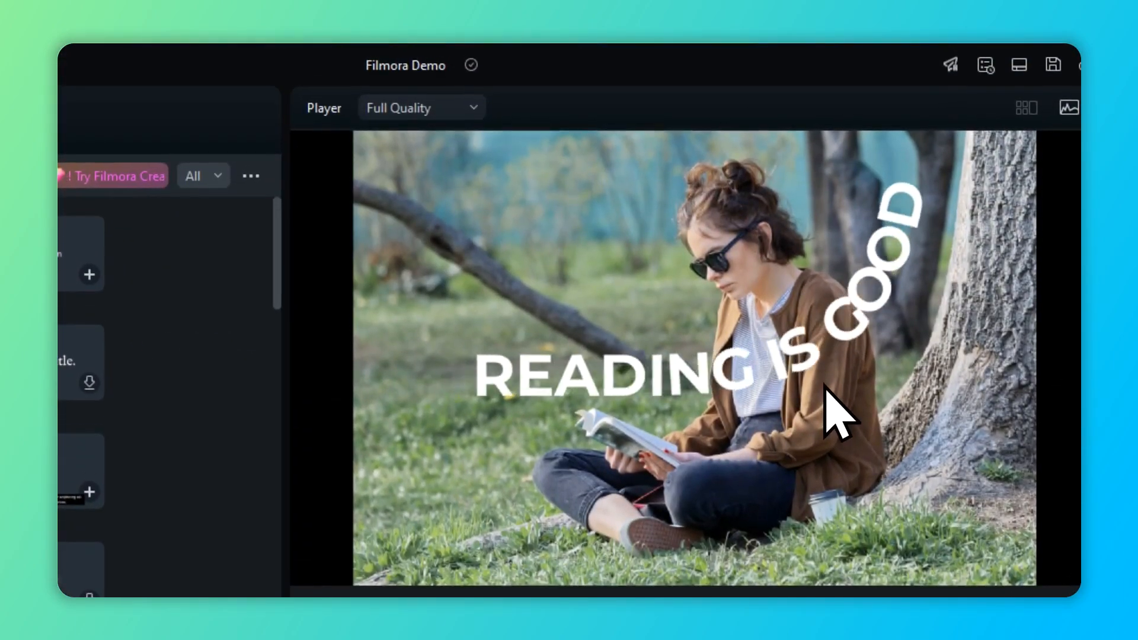